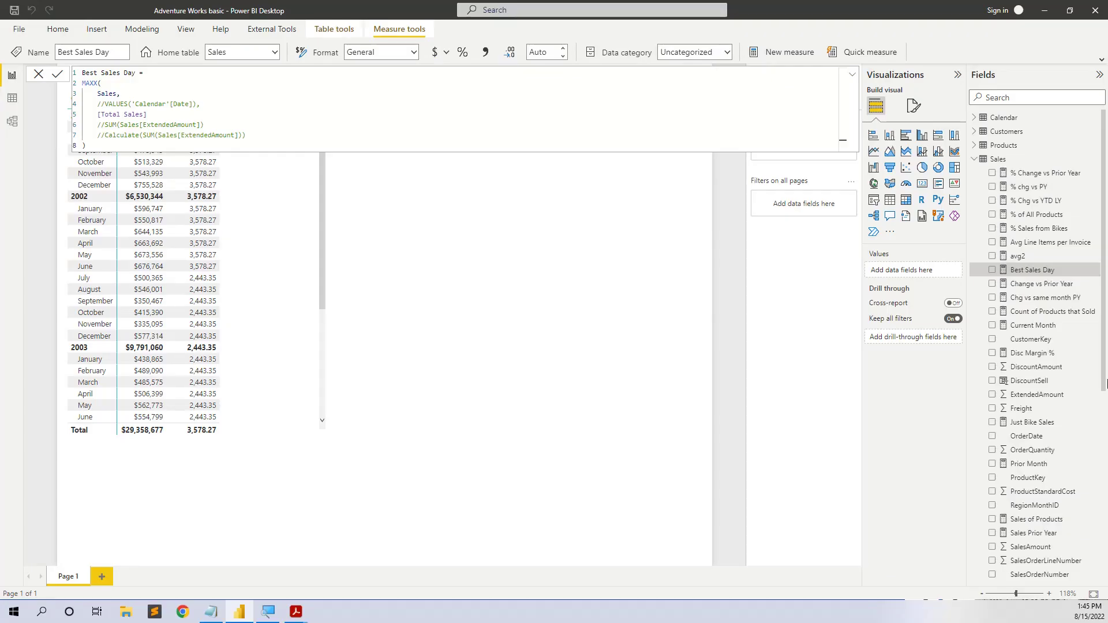
Close the formula and check the Sales table rows in Data view, then return to the report
click(579, 299)
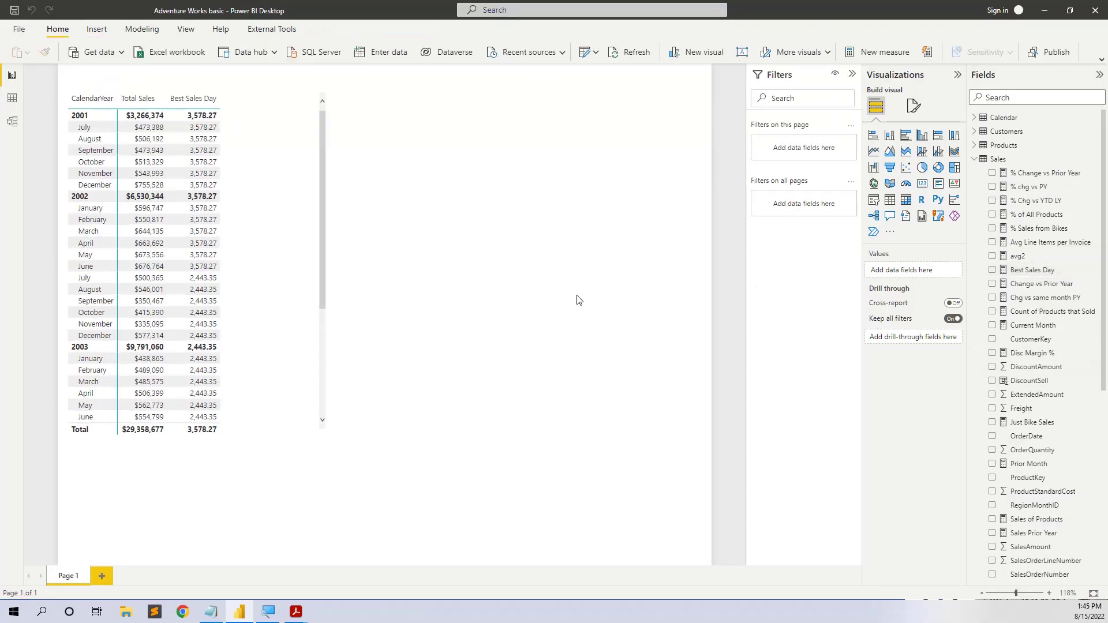
click(12, 99)
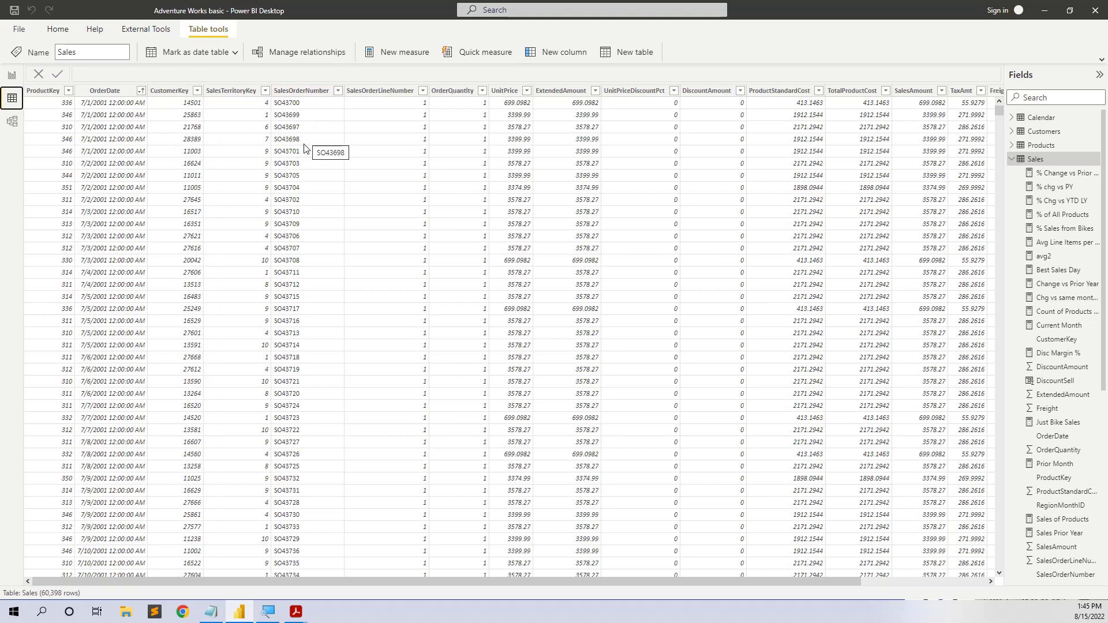
click(12, 75)
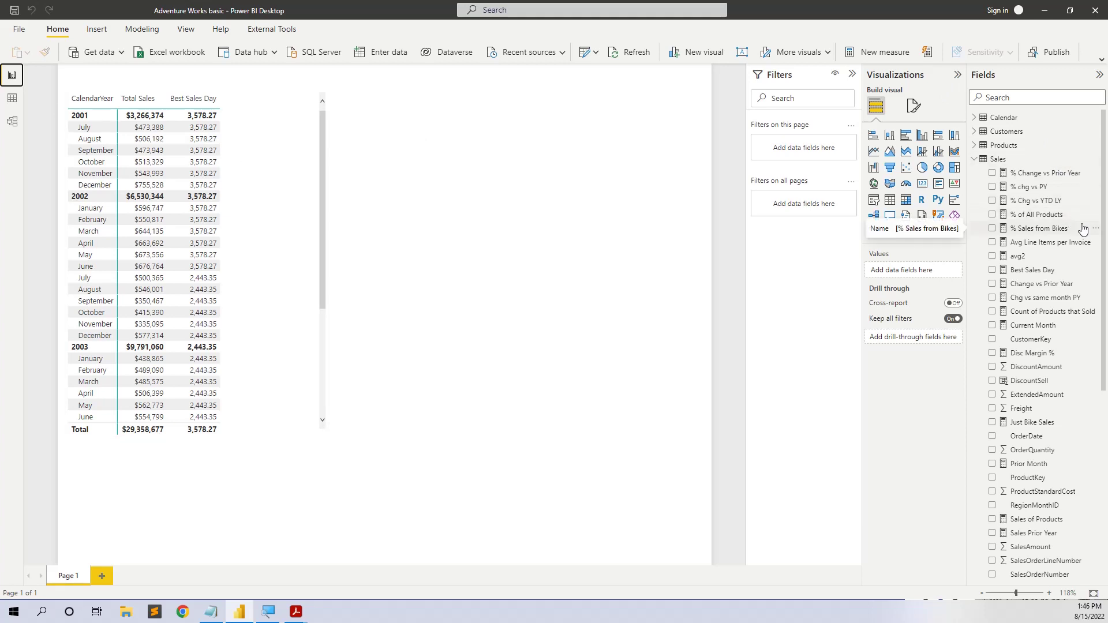
Delete the accidentally added Best Sales Day chart and reopen the measure's DAX formula
click(993, 270)
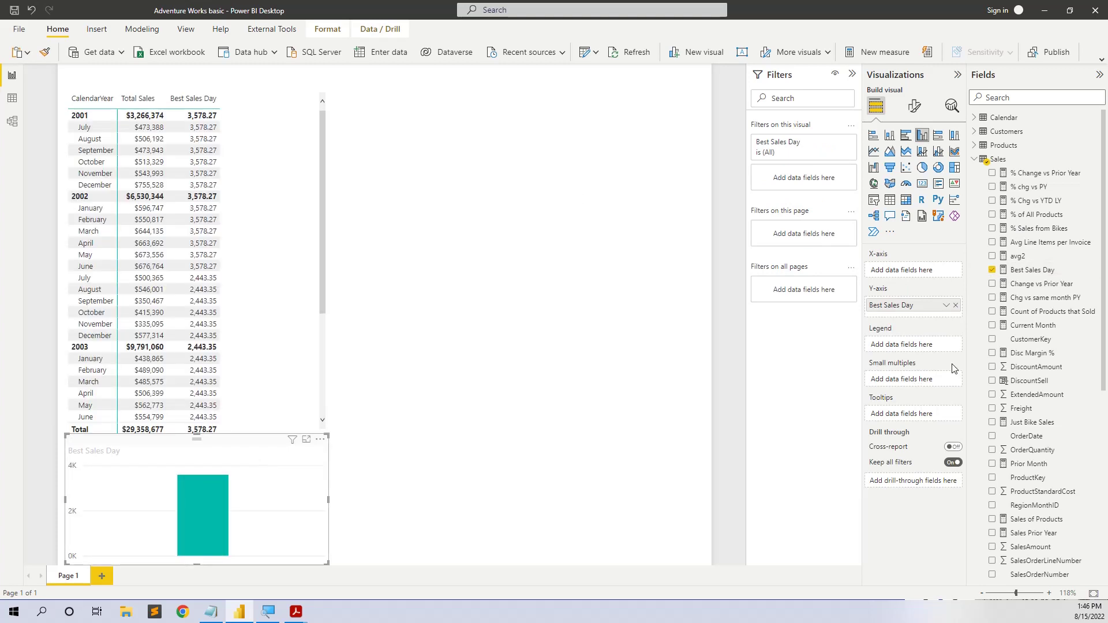
key(Delete)
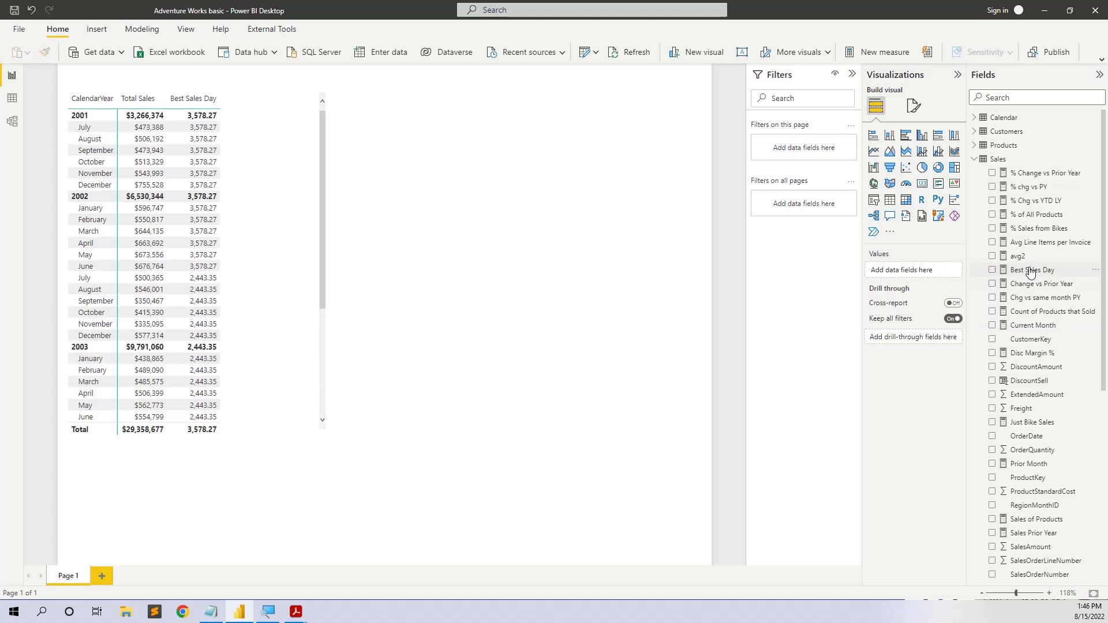
click(1025, 270)
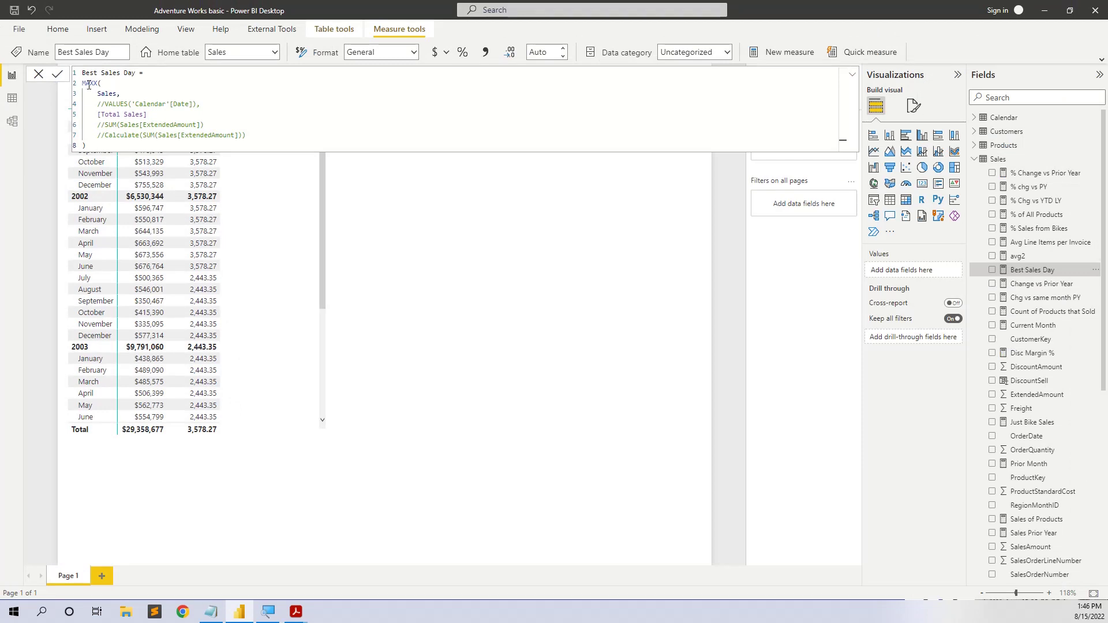
drag(84, 83, 101, 84)
scroll(1021, 516, down, 1)
scroll(1021, 516, down, 5)
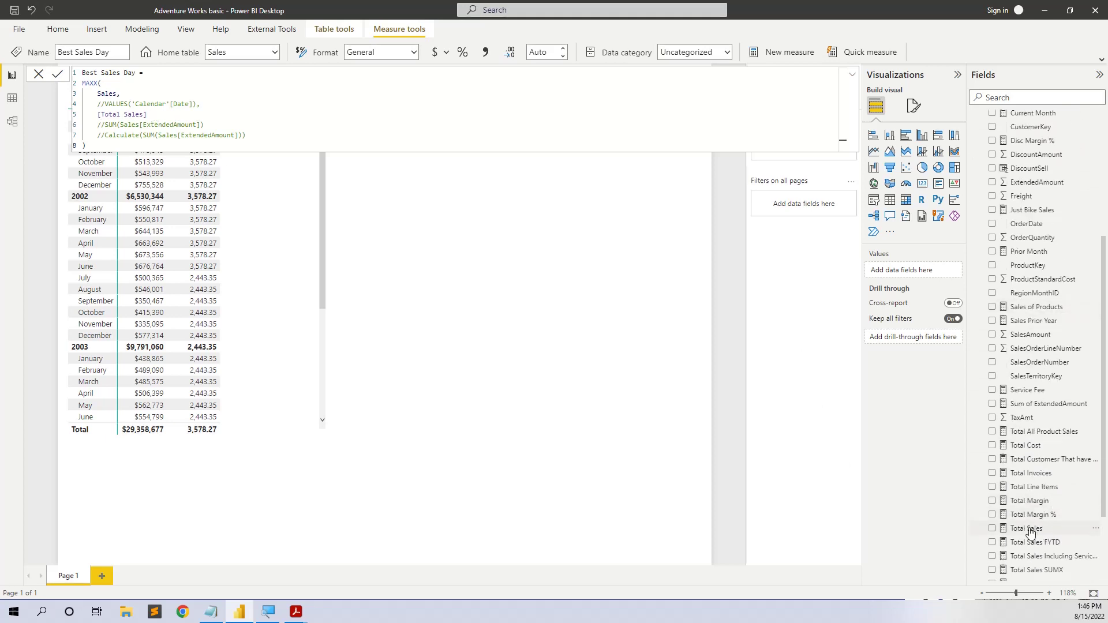
click(1024, 529)
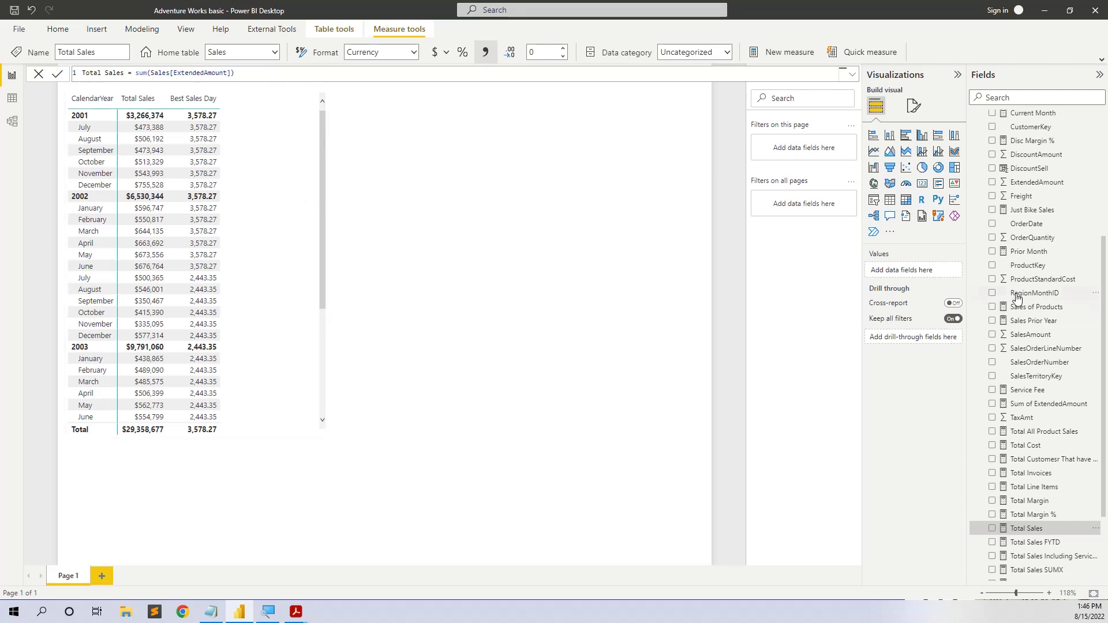
scroll(1017, 297, up, 5)
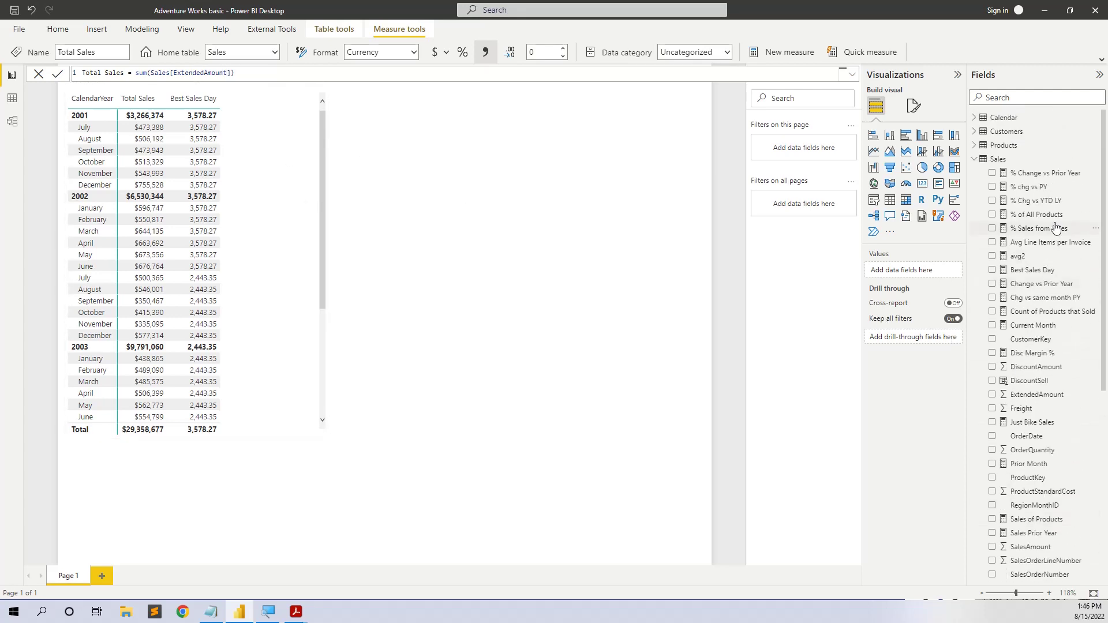
click(1034, 270)
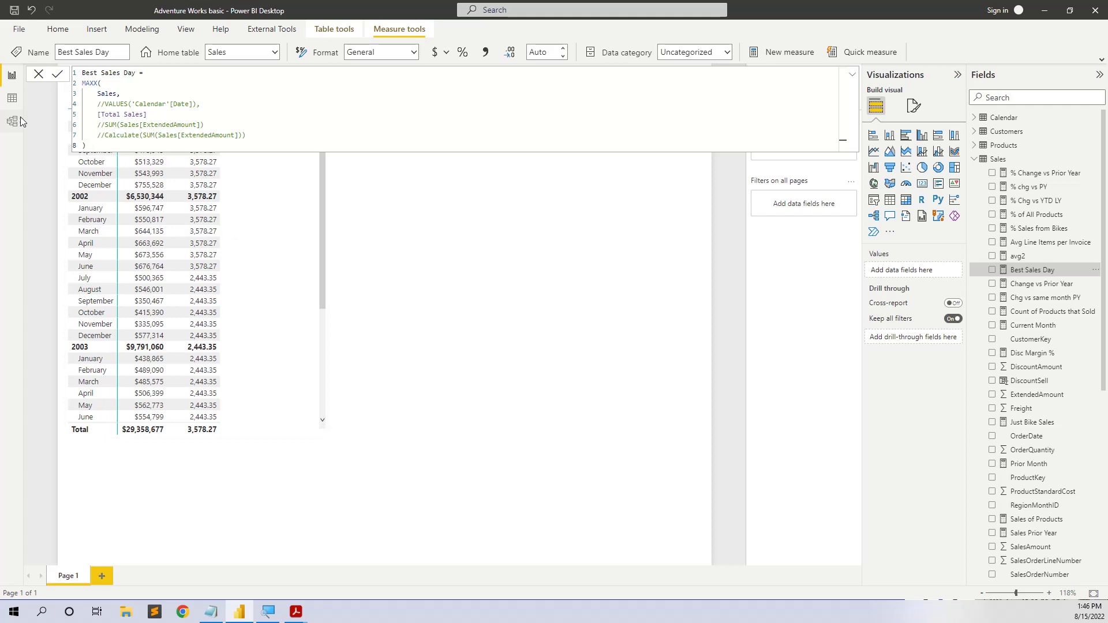
click(12, 99)
click(12, 75)
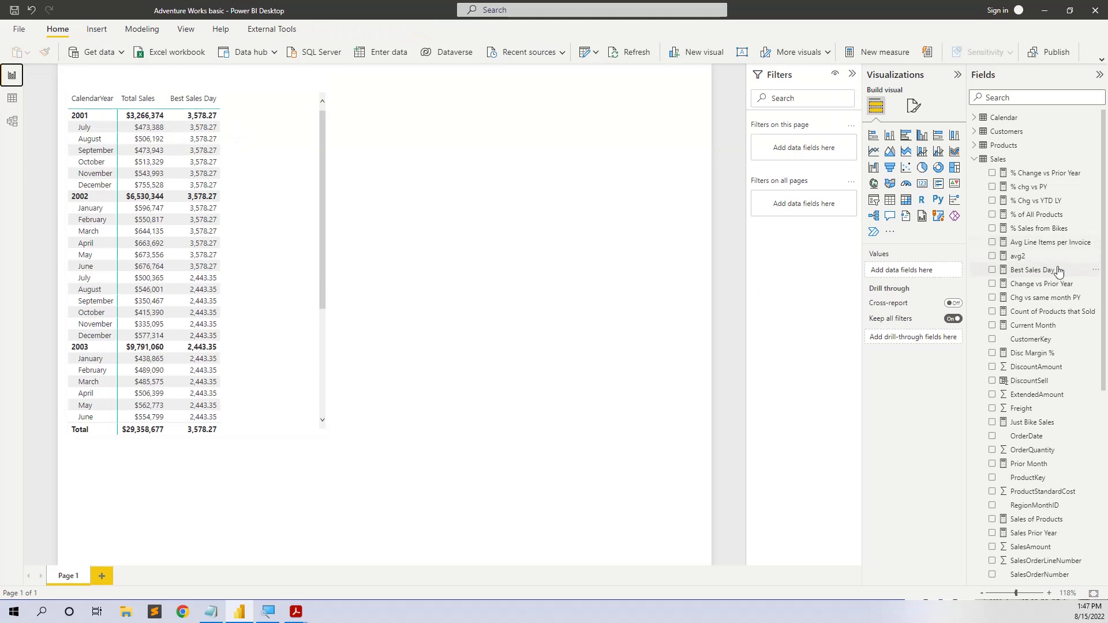
click(1032, 270)
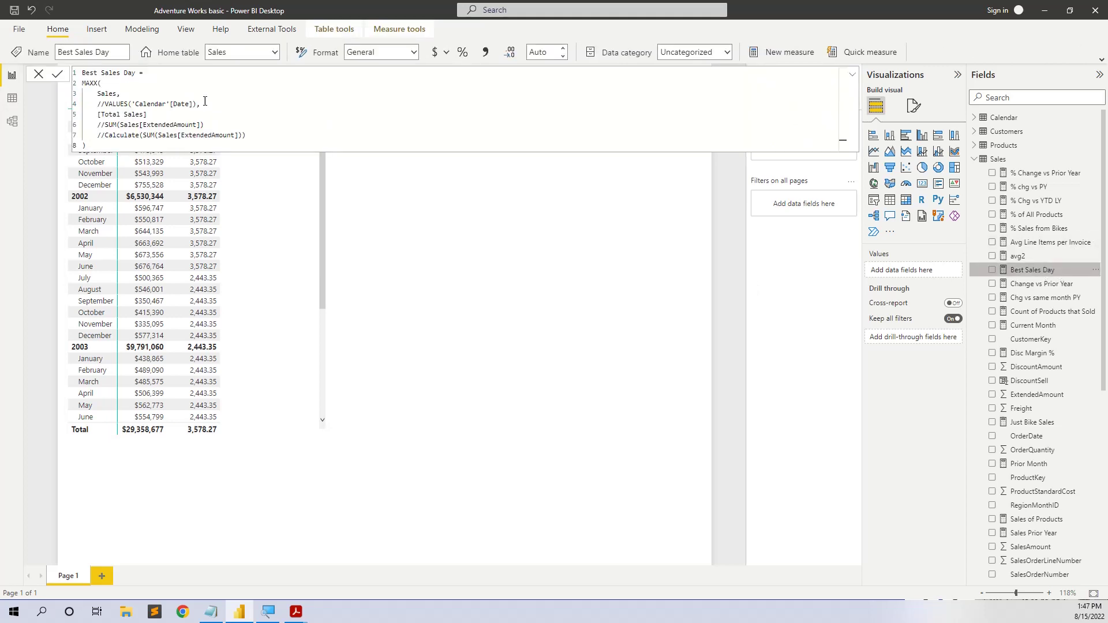
Comment out Sales and uncomment VALUES('Calendar'[Date]) as MAXX's table, then commit the measure
click(101, 98)
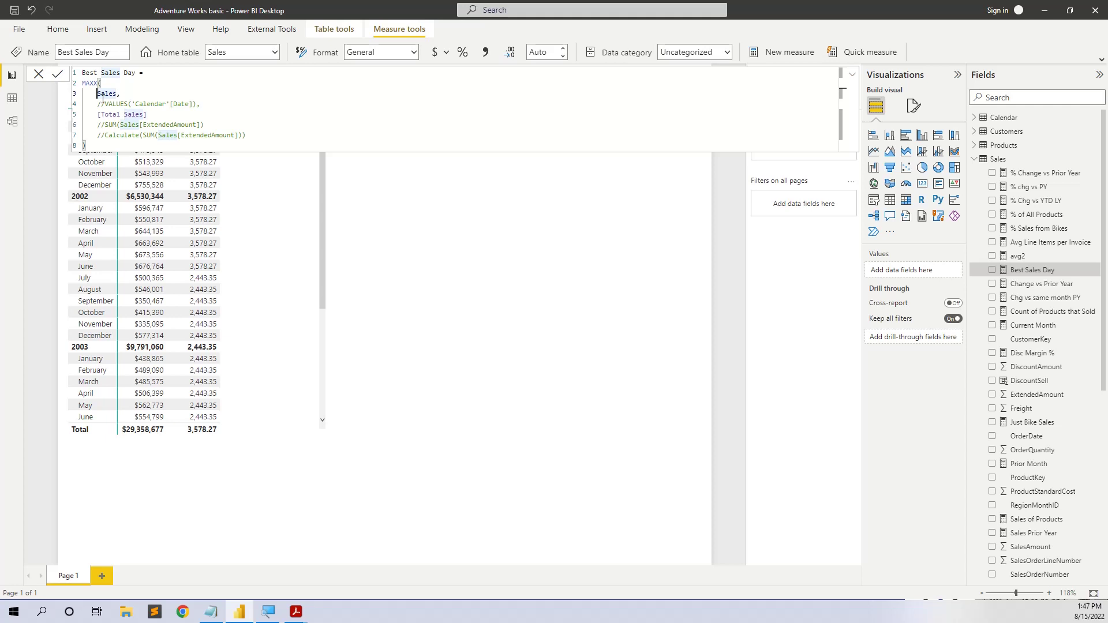
text(//)
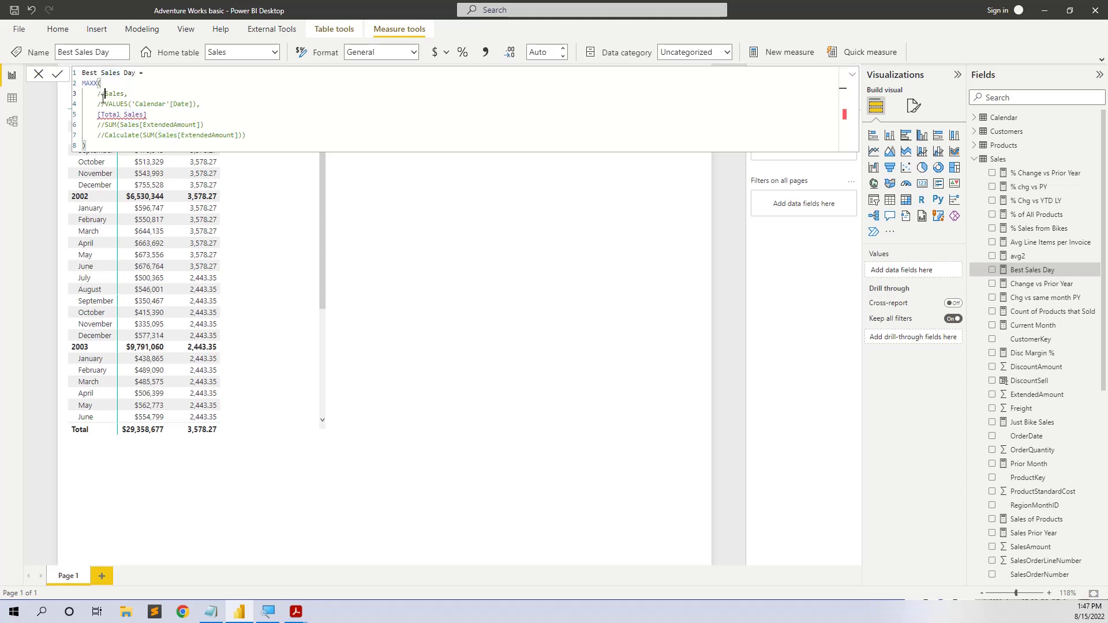
click(105, 107)
key(BackSpace)
key(BackSpace)
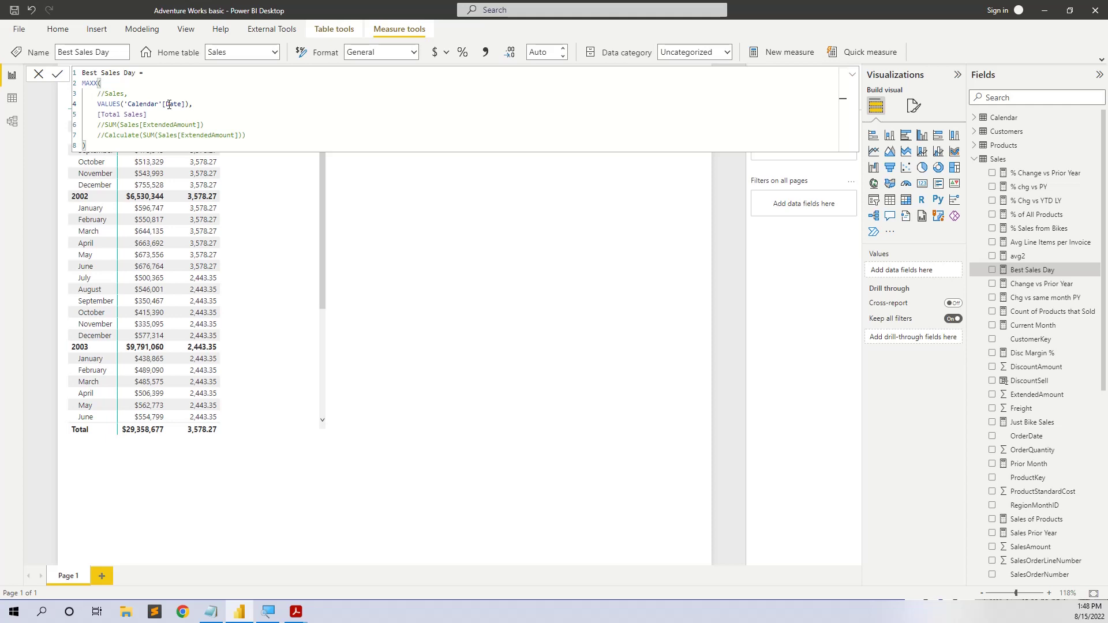
click(58, 75)
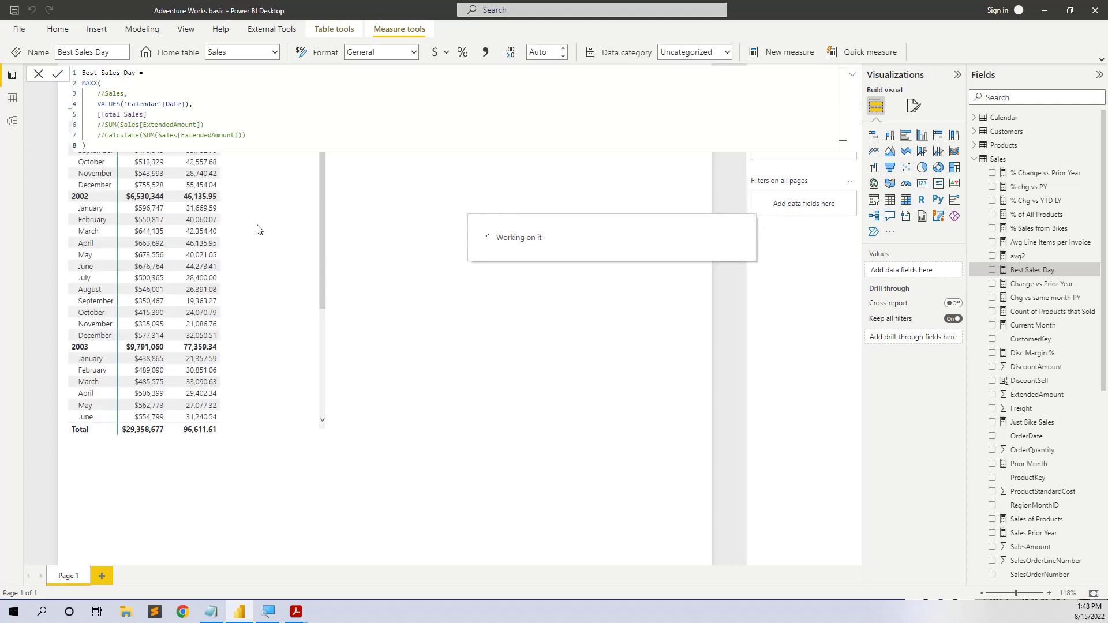
Collapse the formula bar to review the matrix's new daily maxima, then expand it again
click(853, 80)
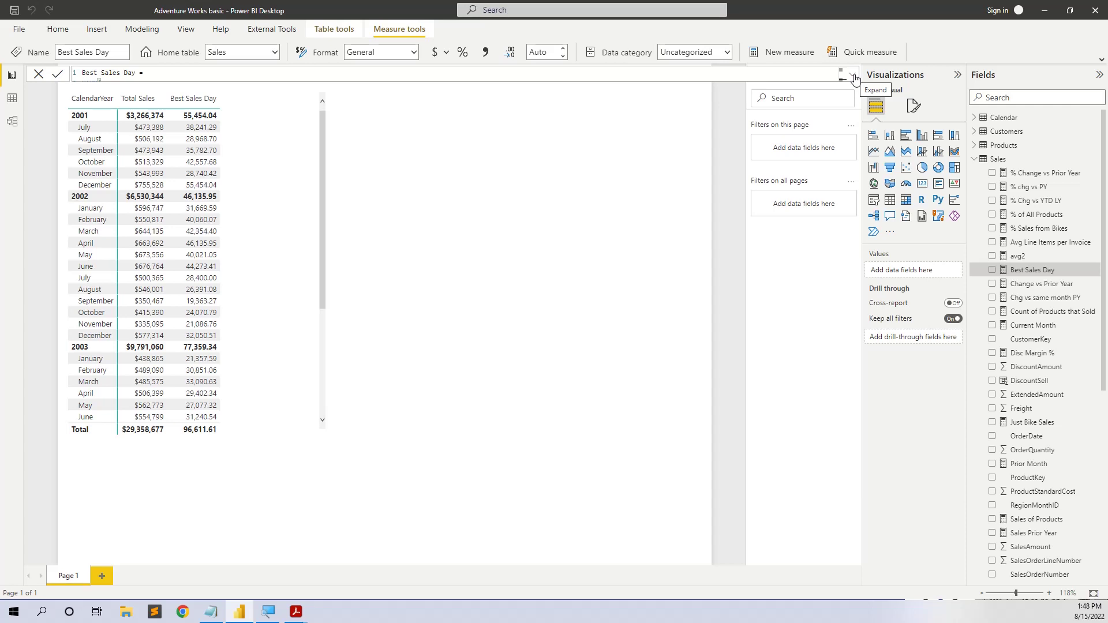
click(854, 79)
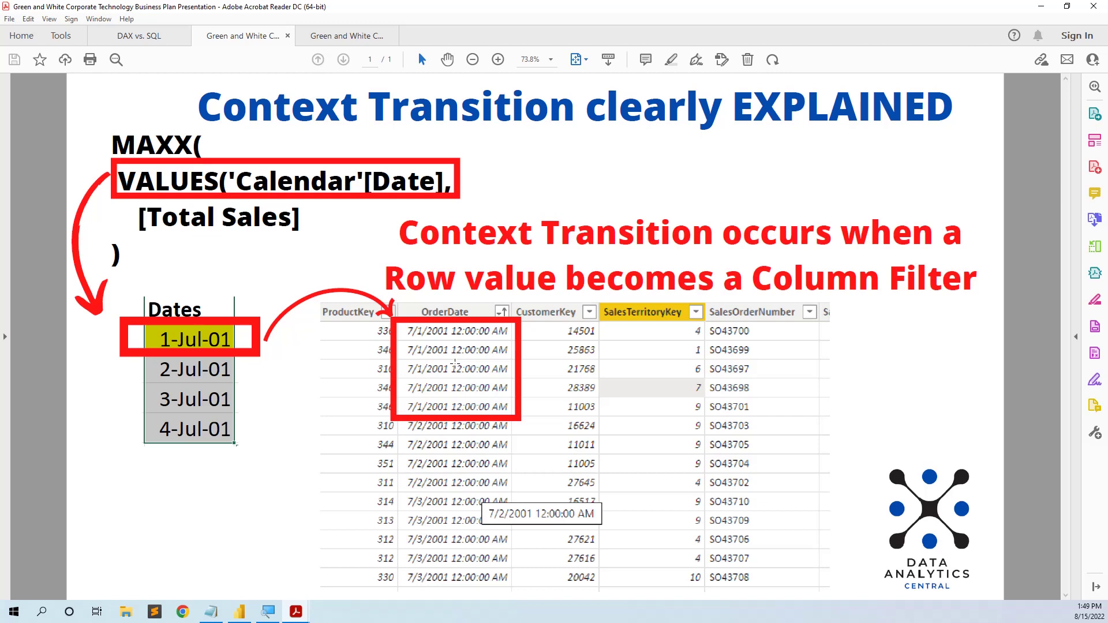
Swap [Total Sales] for SUM(Sales[ExtendedAmount]) in Best Sales Day, commit, and review the matrix
key(alt+Tab)
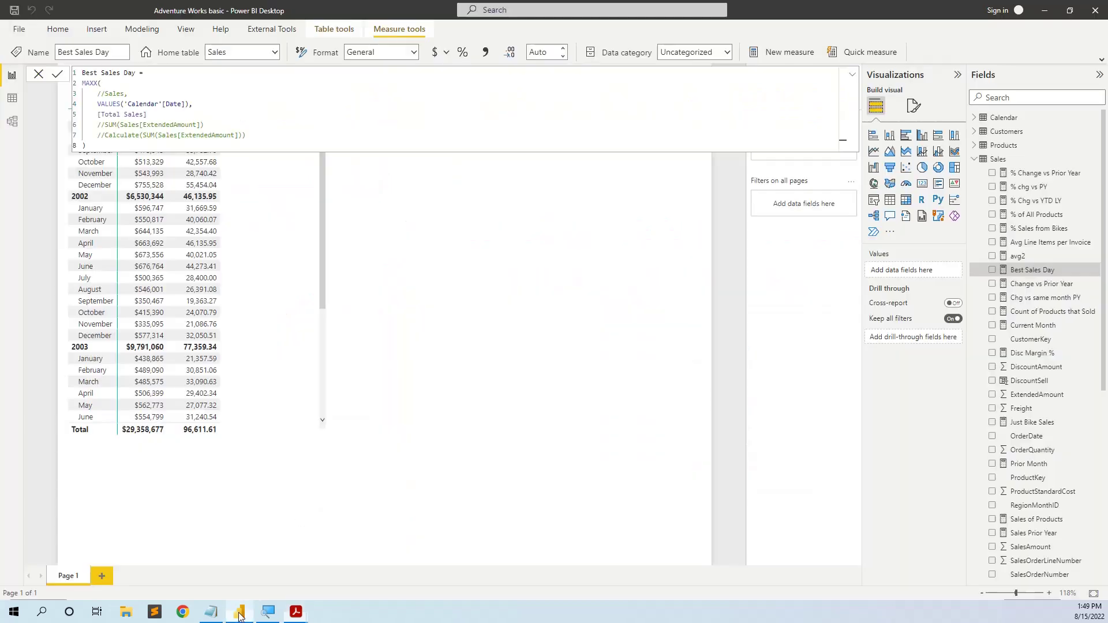
click(149, 114)
click(99, 115)
text(//)
click(105, 124)
key(BackSpace)
key(BackSpace)
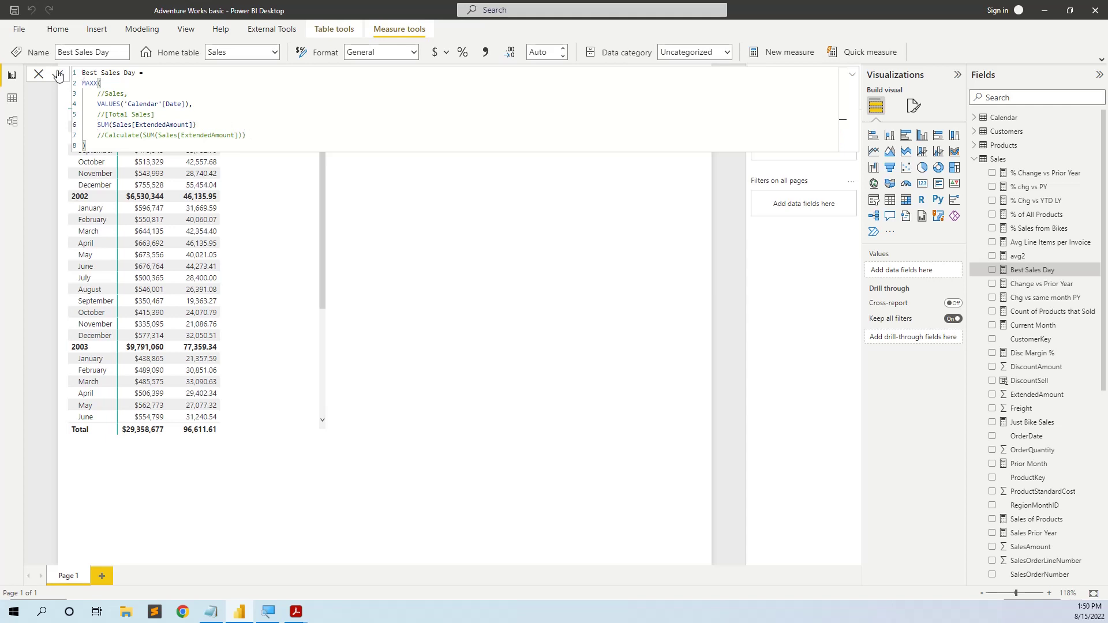
click(57, 73)
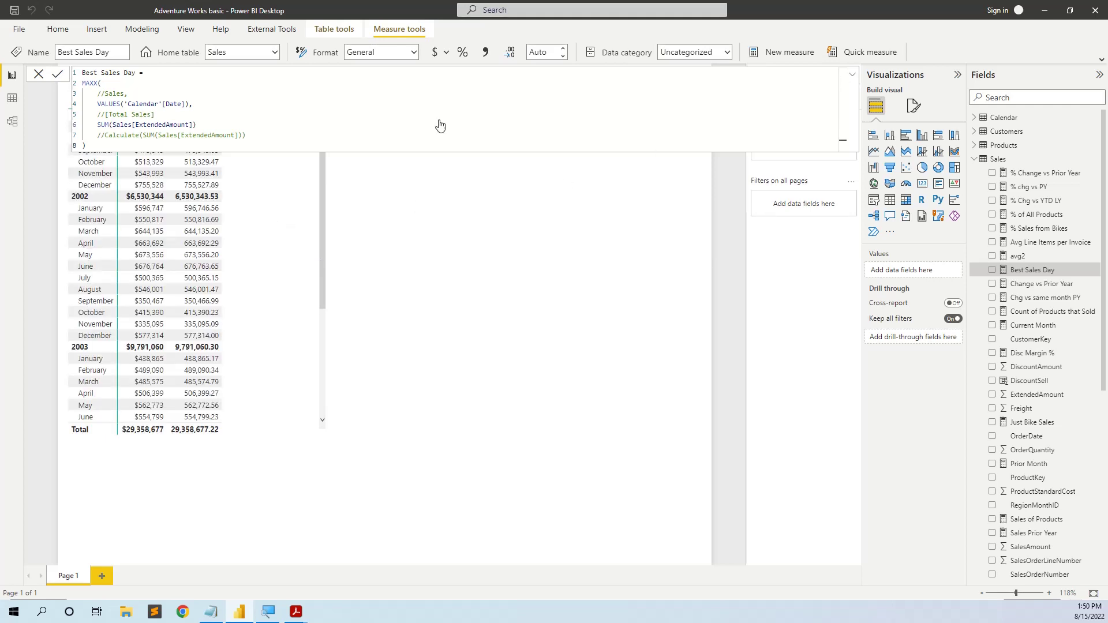
click(265, 178)
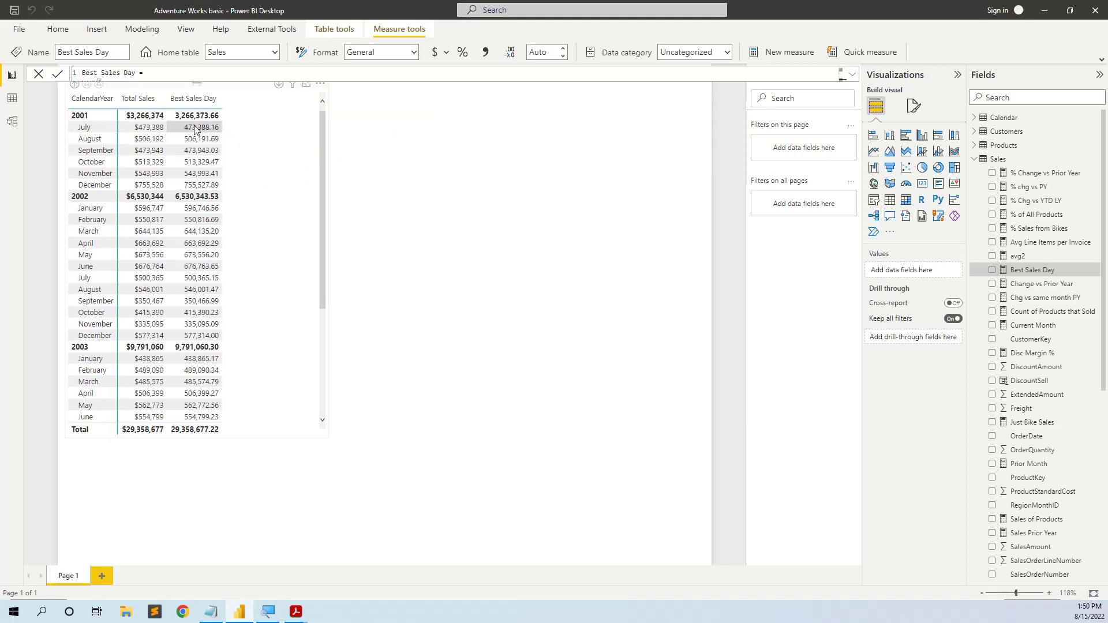
click(852, 75)
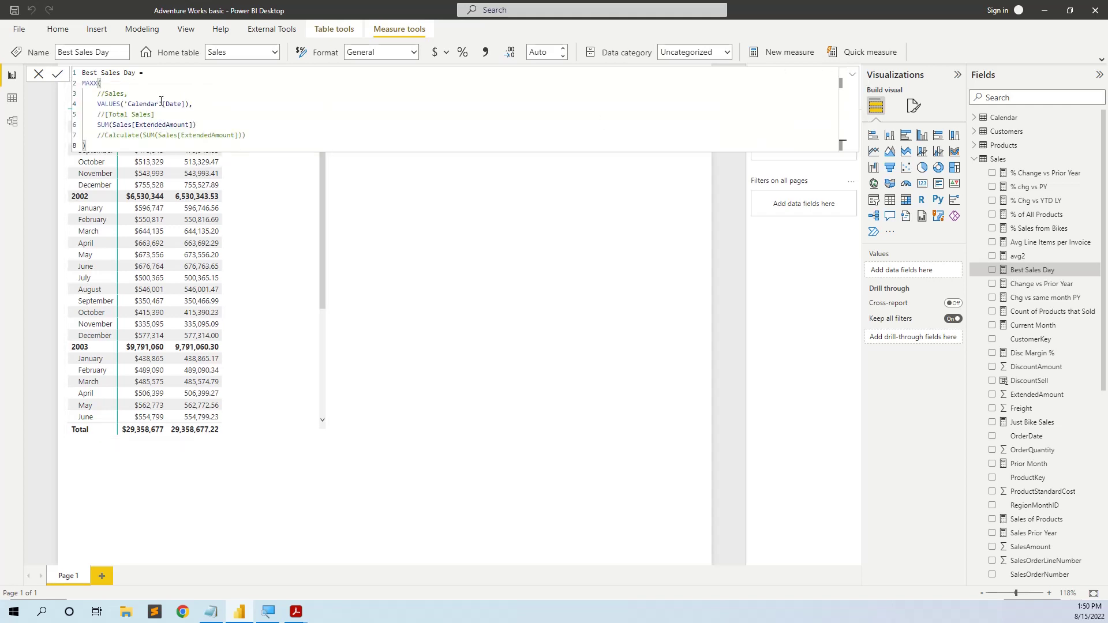
Show the 'No context transition occurs!' slide from the third Acrobat PDF preview
mouse_move(295, 615)
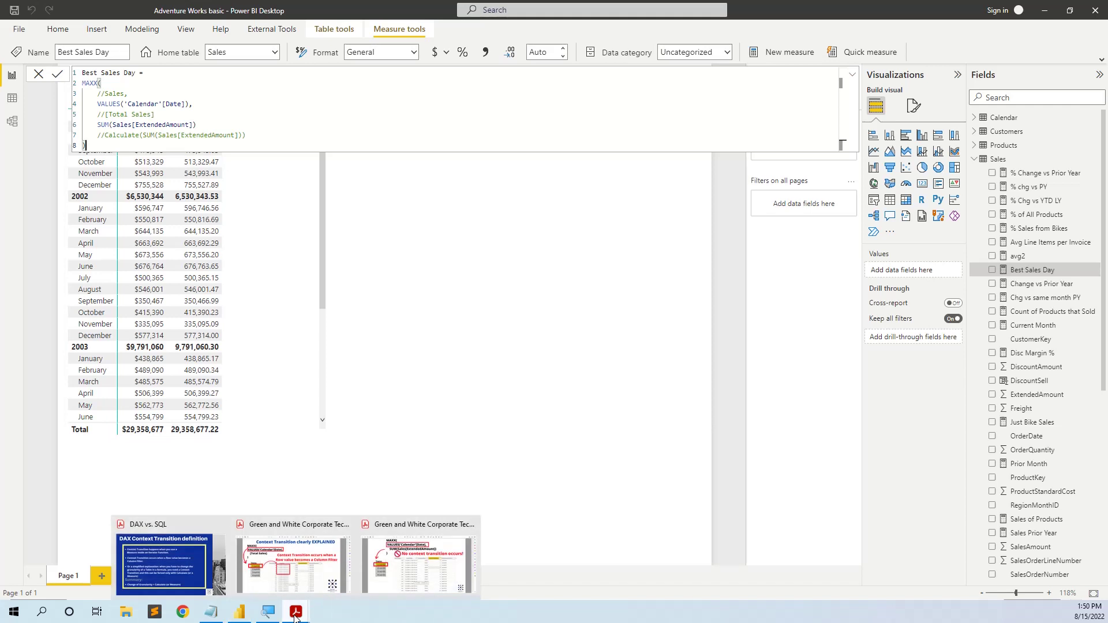
click(389, 558)
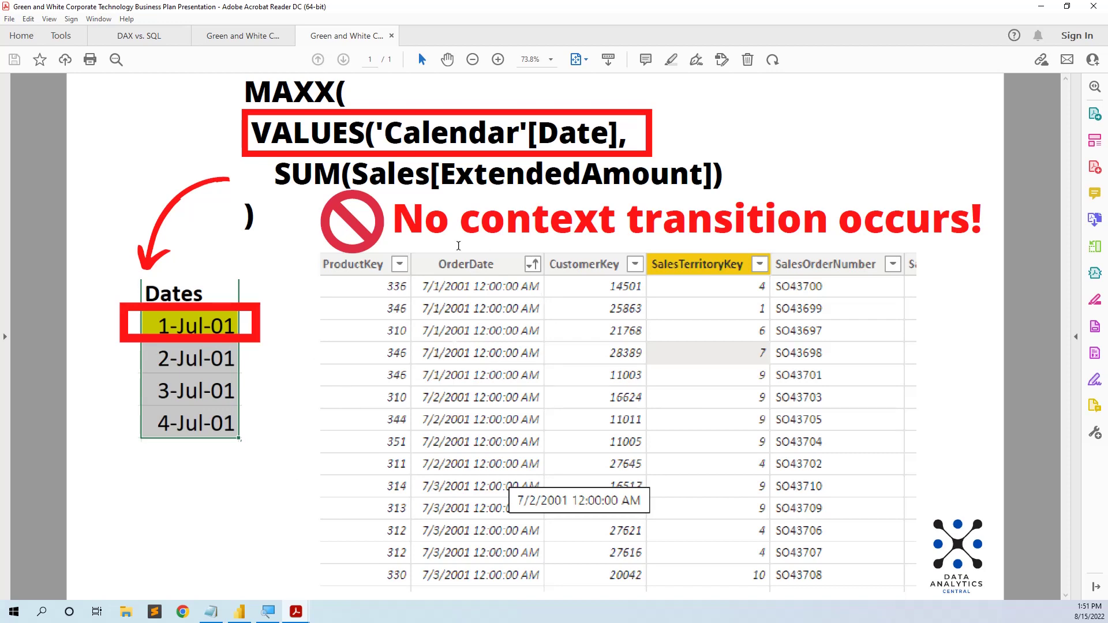
Comment out the SUM line, uncomment Calculate(SUM(Sales[ExtendedAmount])), and commit Best Sales Day
click(238, 611)
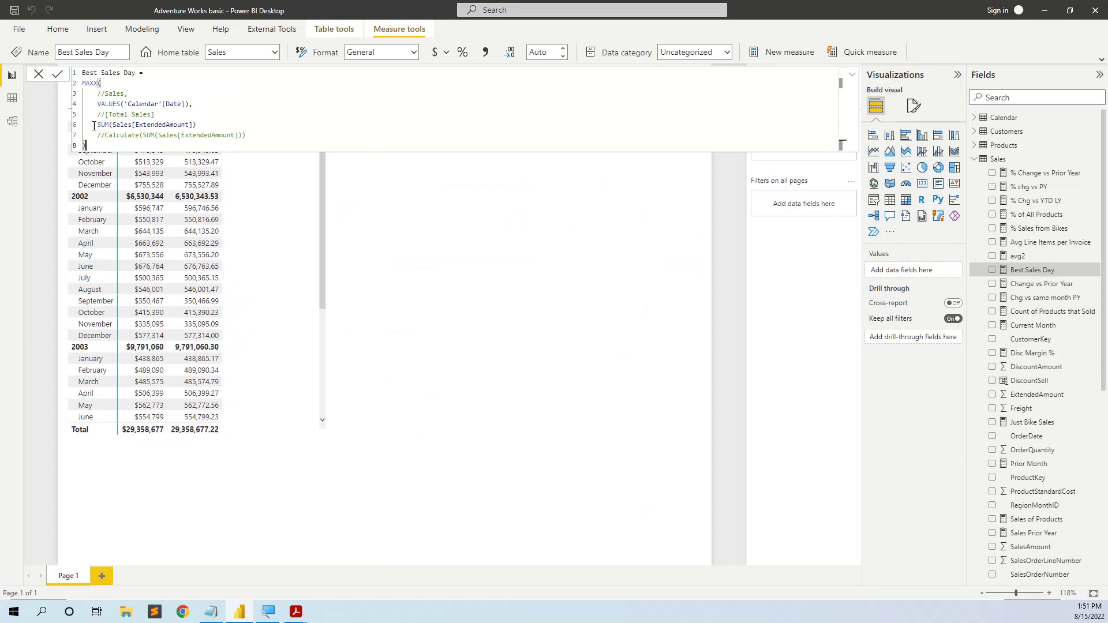
drag(94, 125, 203, 122)
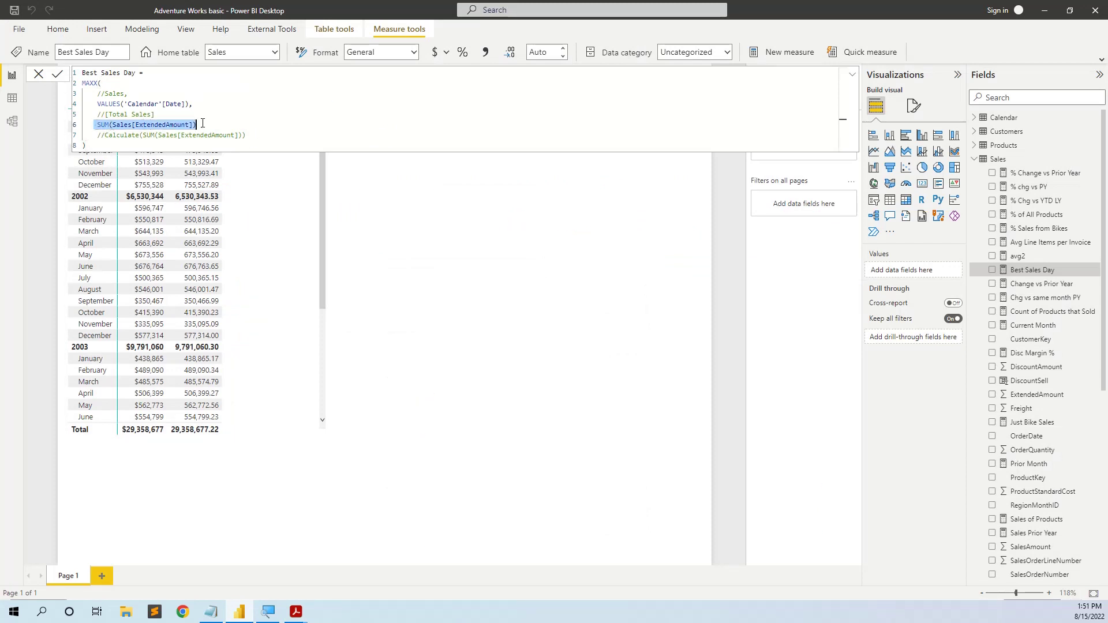
click(97, 124)
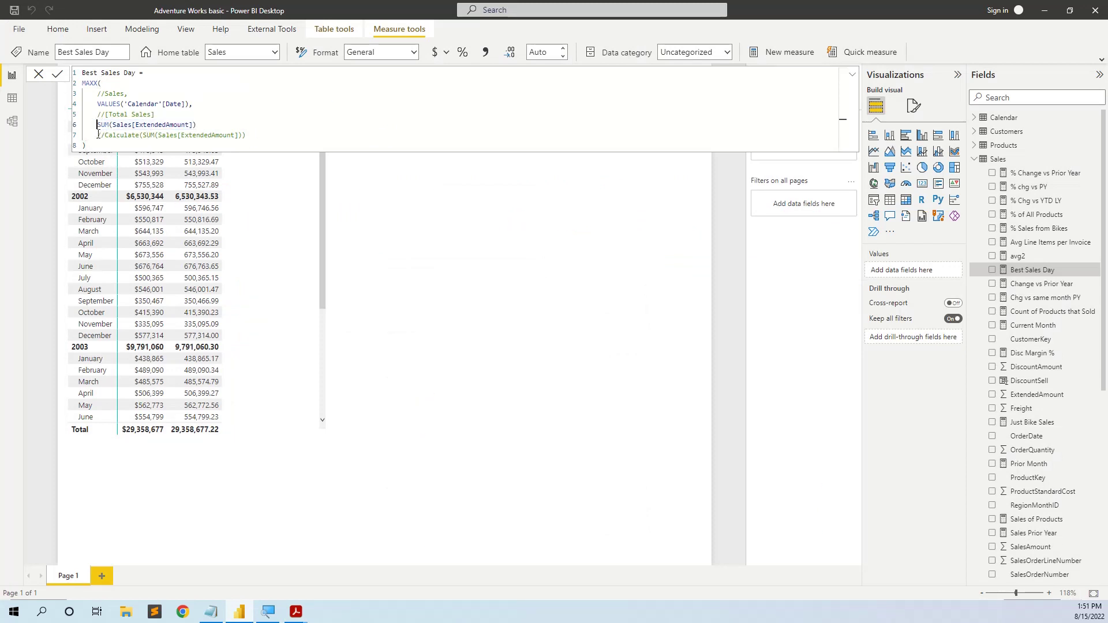
text(//)
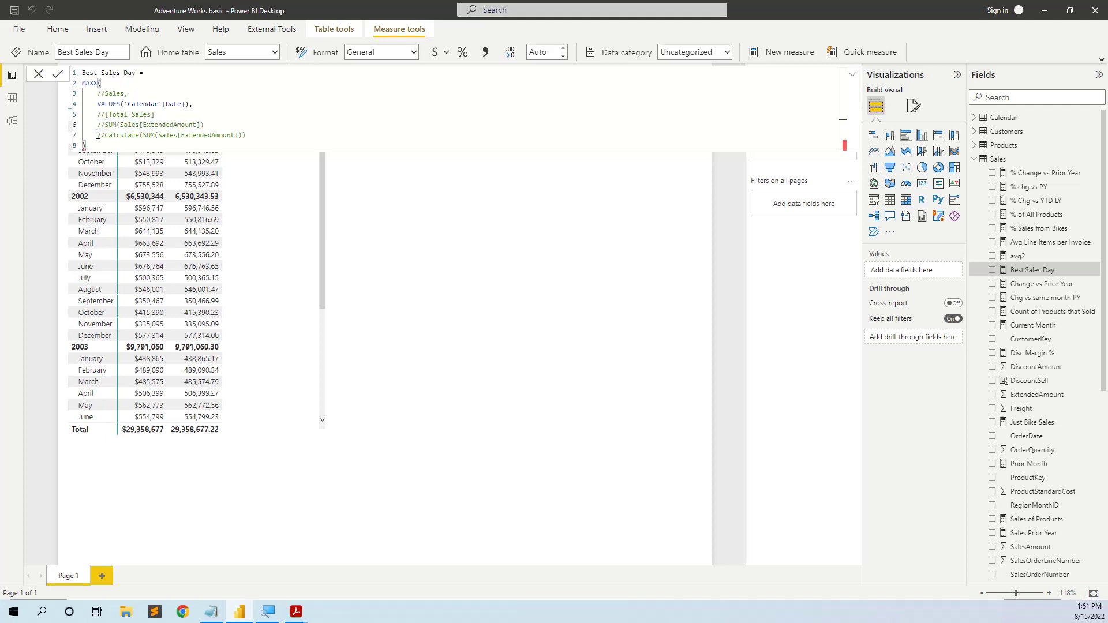
click(105, 135)
key(BackSpace)
key(BackSpace)
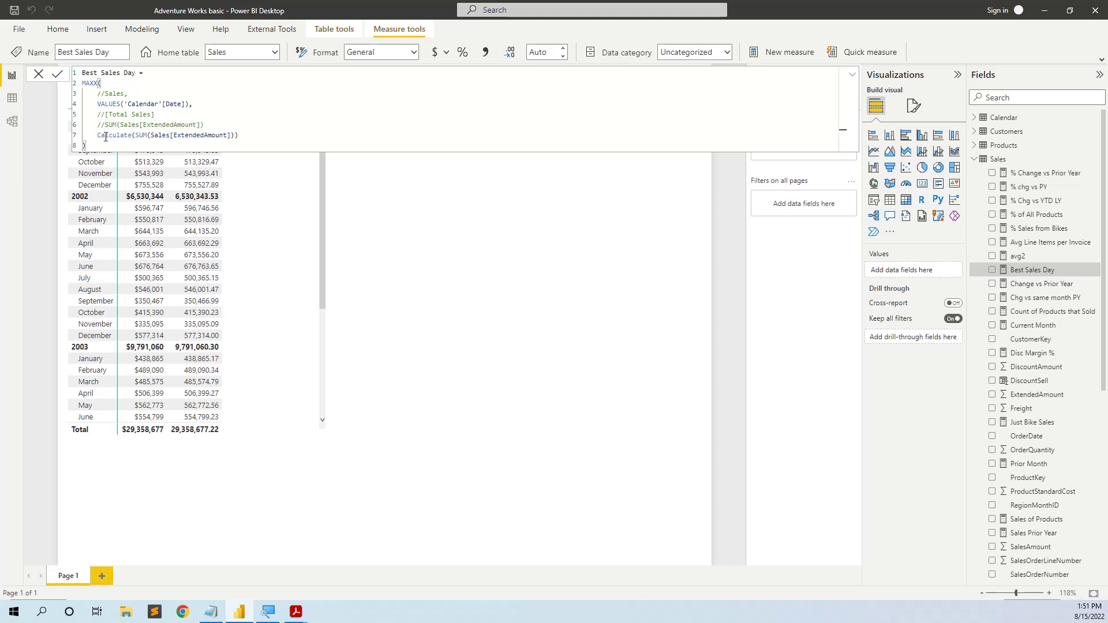
click(57, 74)
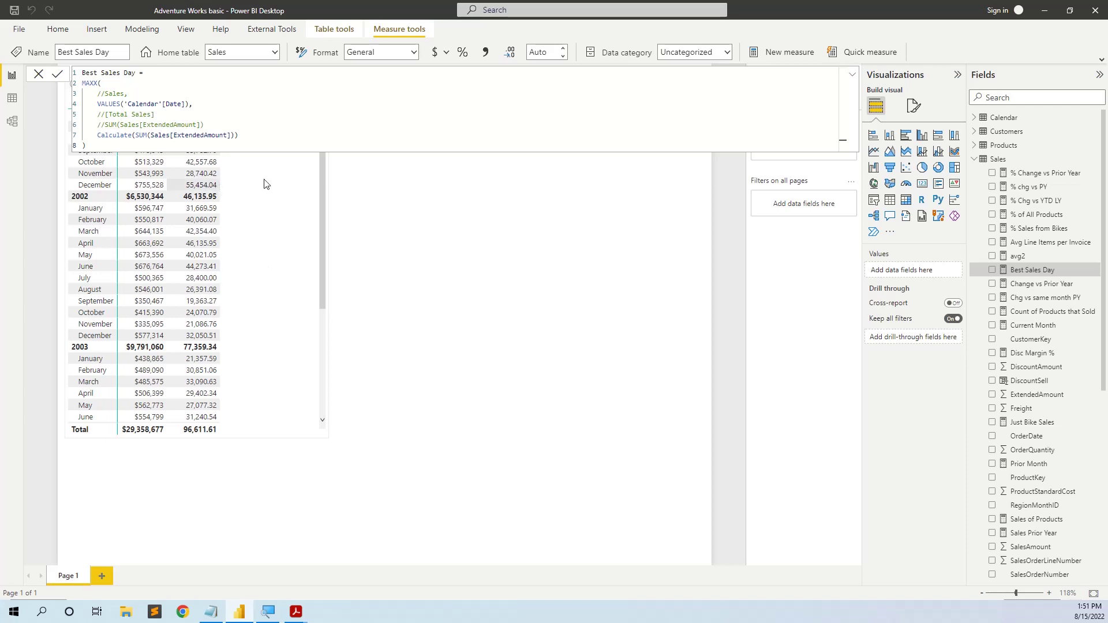
click(853, 75)
click(853, 75)
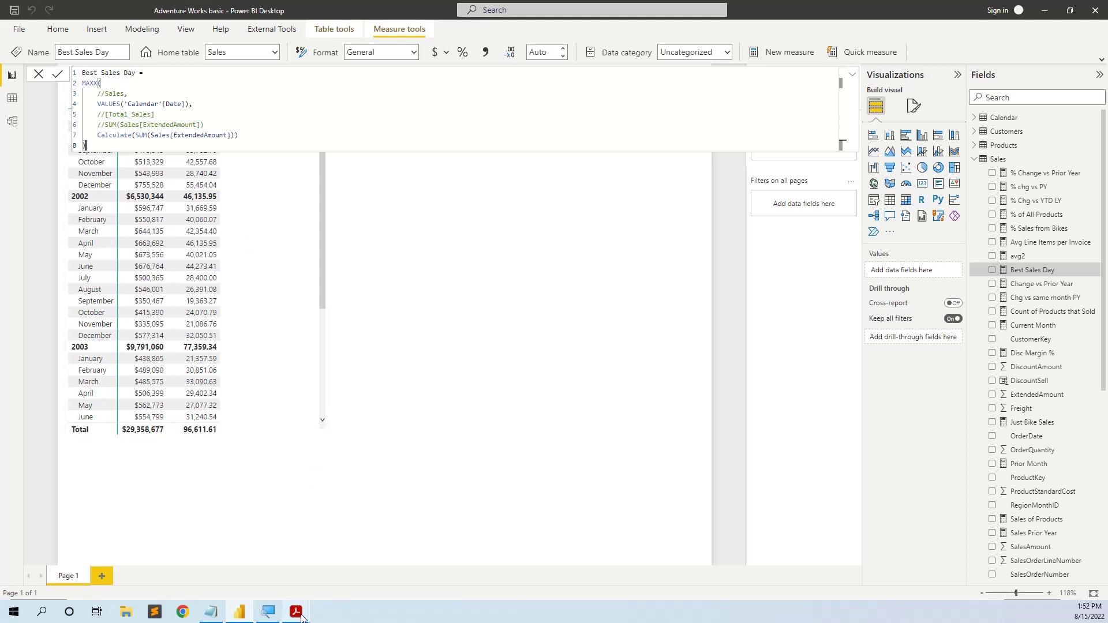
mouse_move(301, 616)
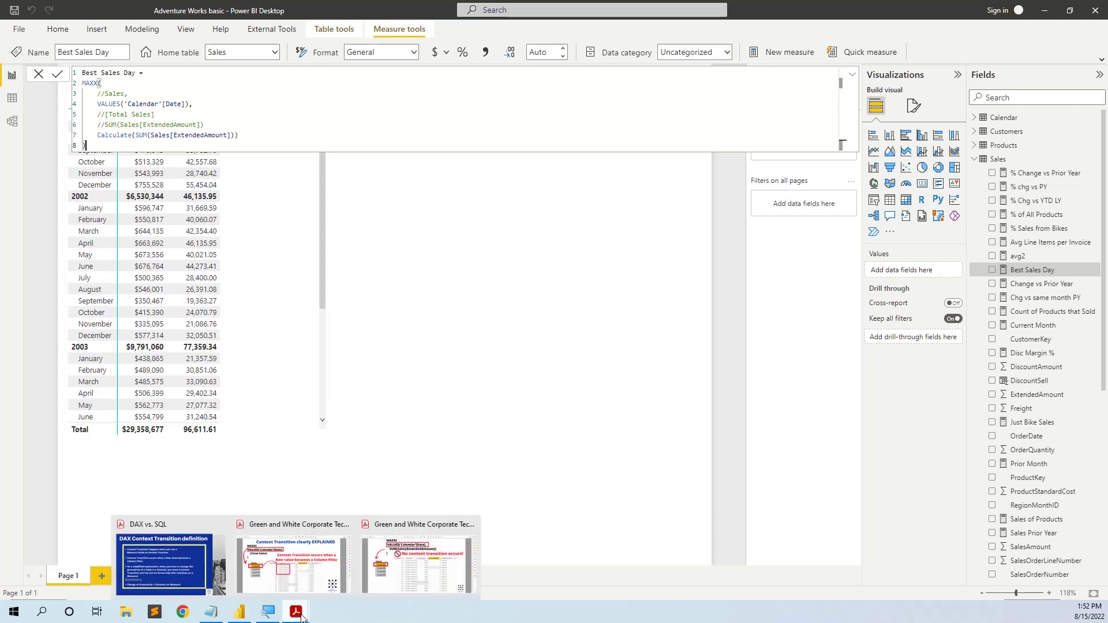
Switch to the DAX vs. SQL PDF showing the 'DAX Context Transition definition' slide
click(198, 577)
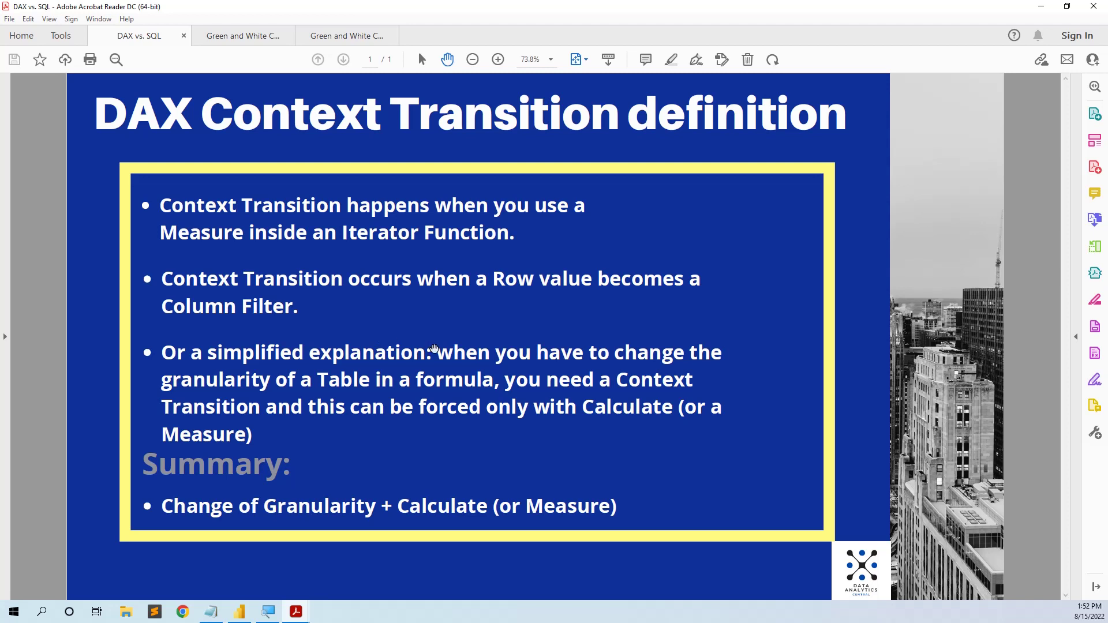